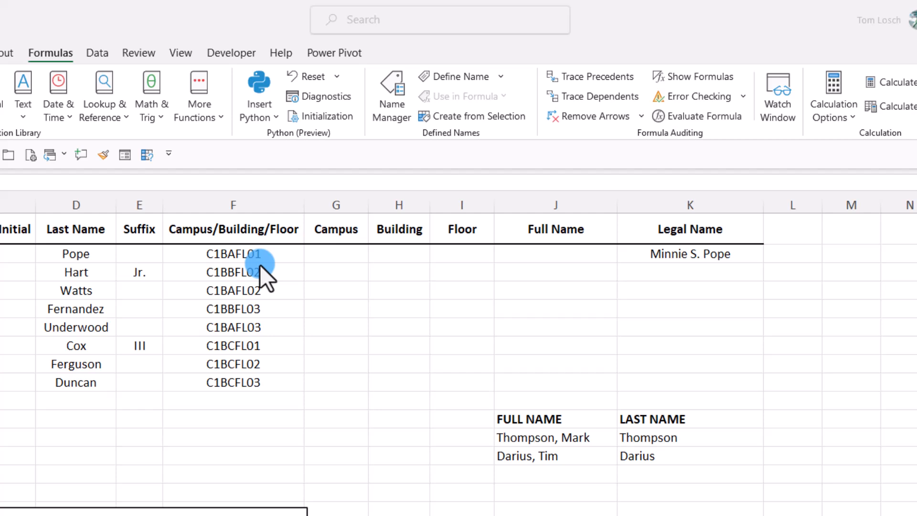
Enter =LEFT(F2,2) in the Campus cell G2 to extract the first two characters of the campus/building/floor code.
left_click(340, 254)
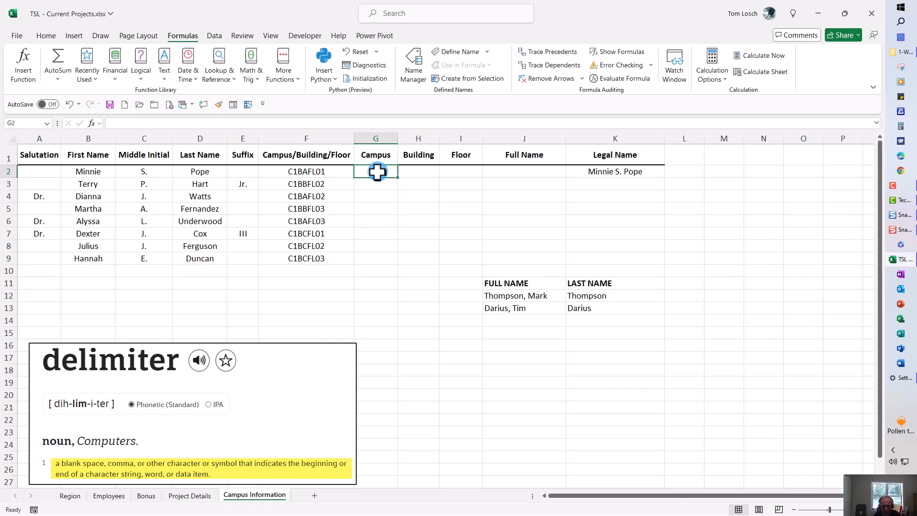
type("=left")
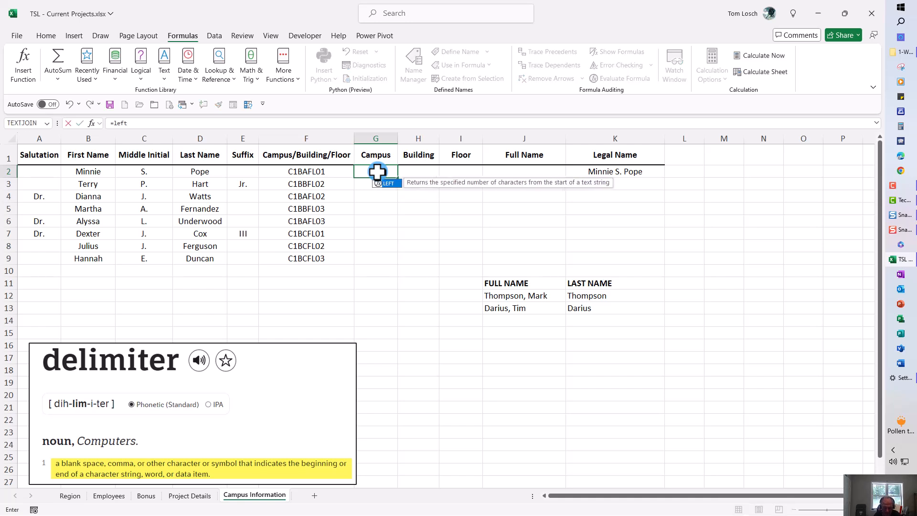
type("(")
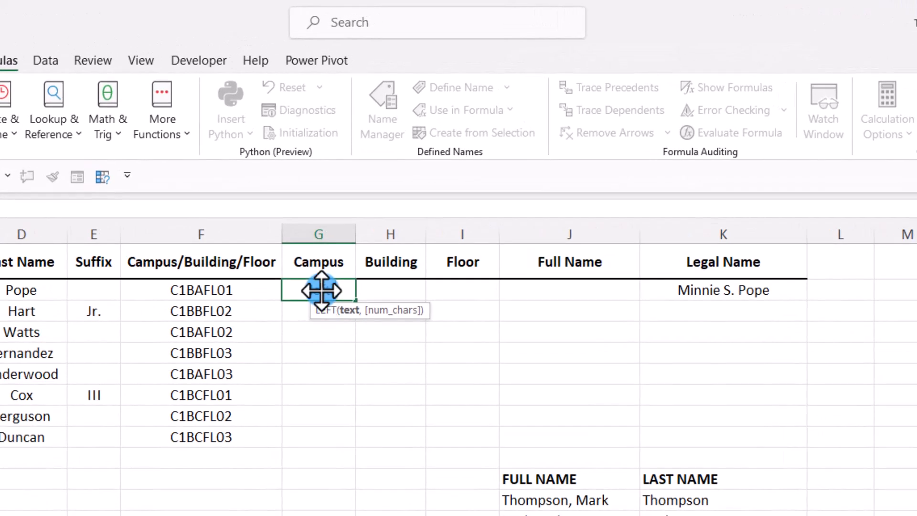
left_click(221, 289)
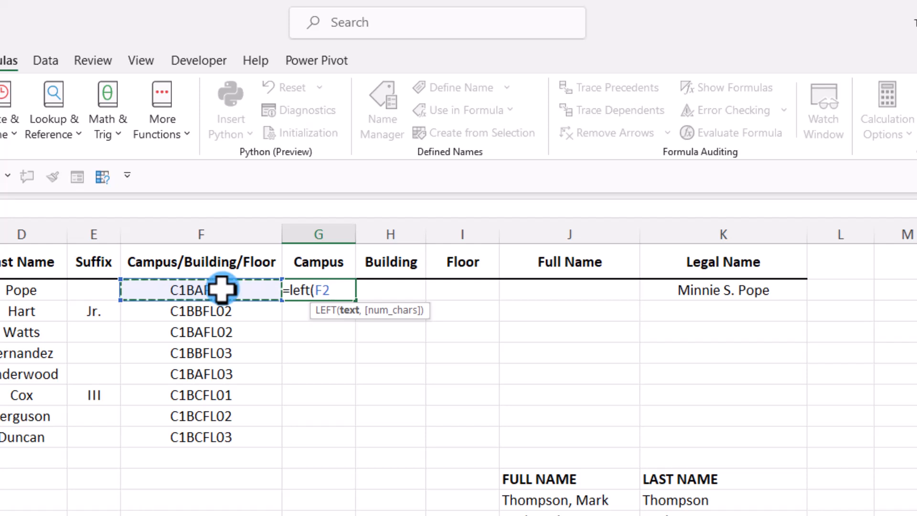
type(",2")
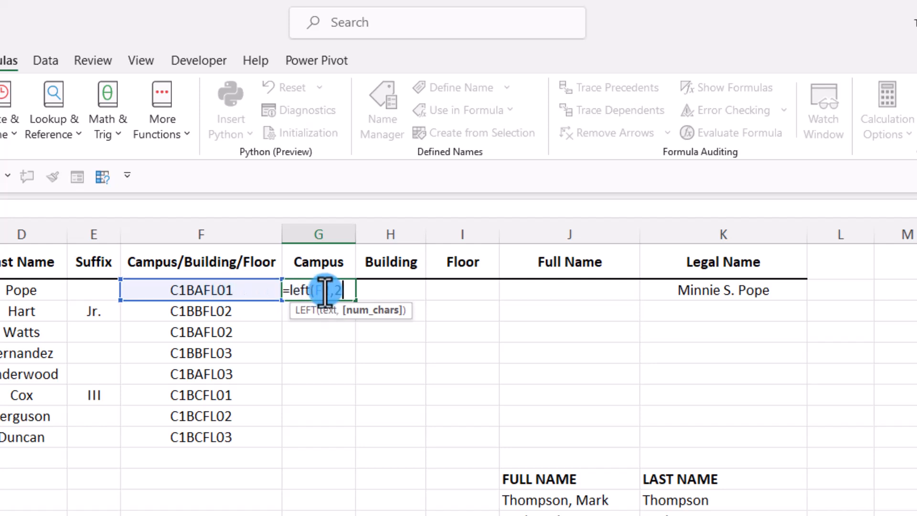
type(")")
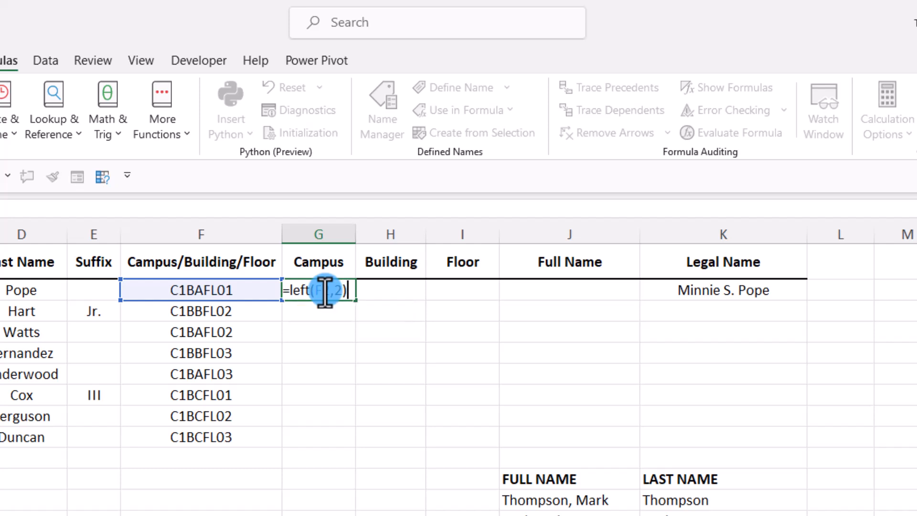
key("ctrl+Return")
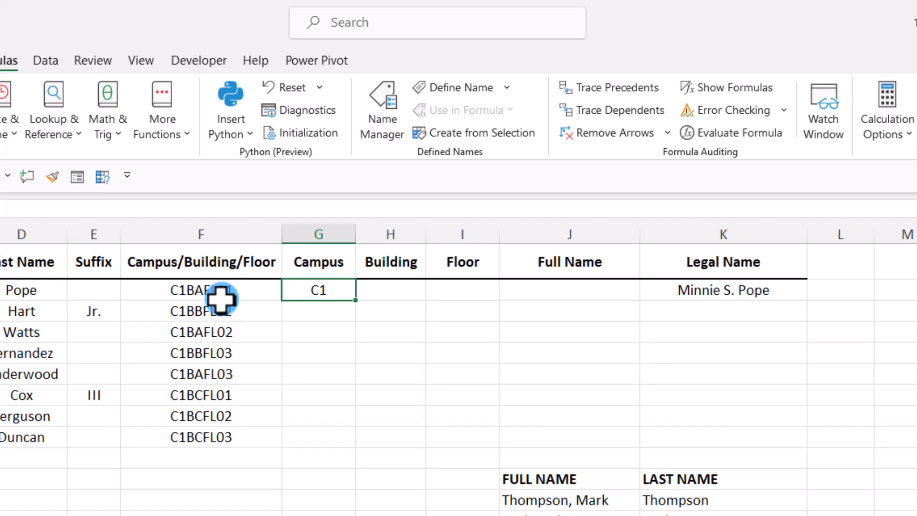
Enter =RIGHT(F2,4) in the Floor cell I2 to extract the last four characters of the combined code.
left_click(463, 288)
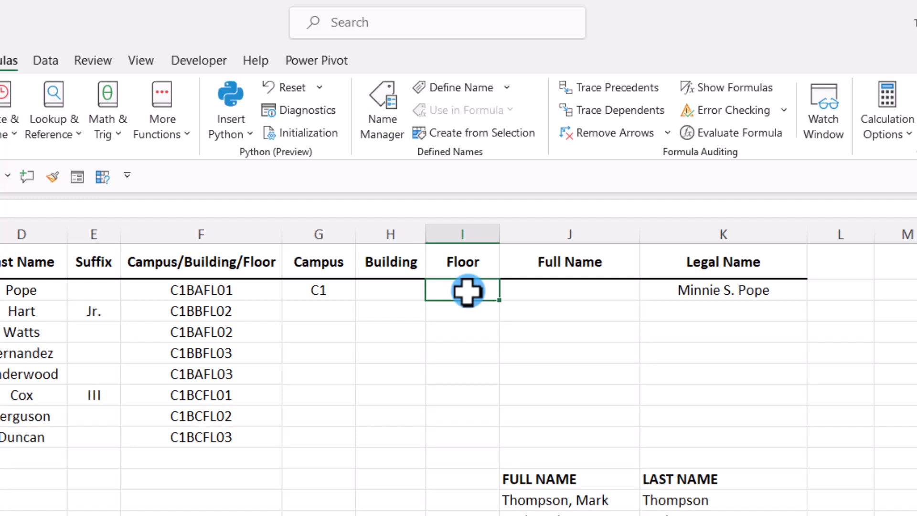
type("=")
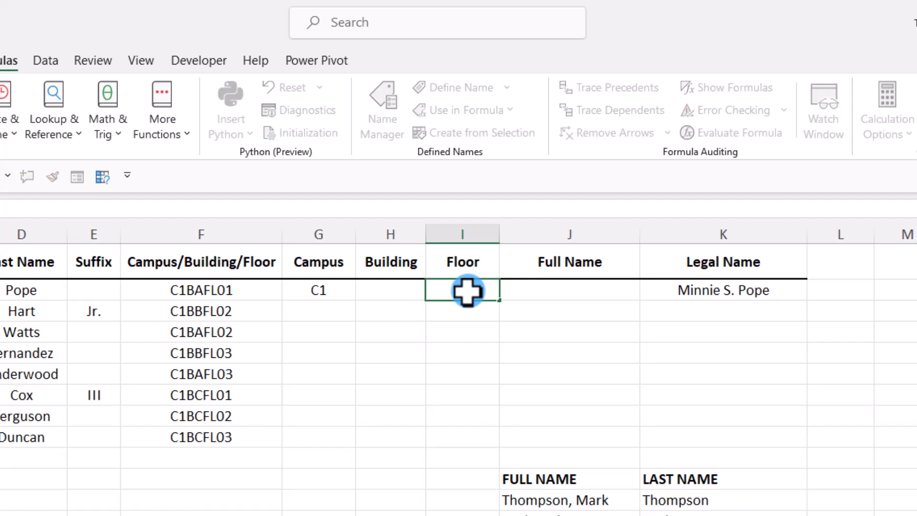
type("ri")
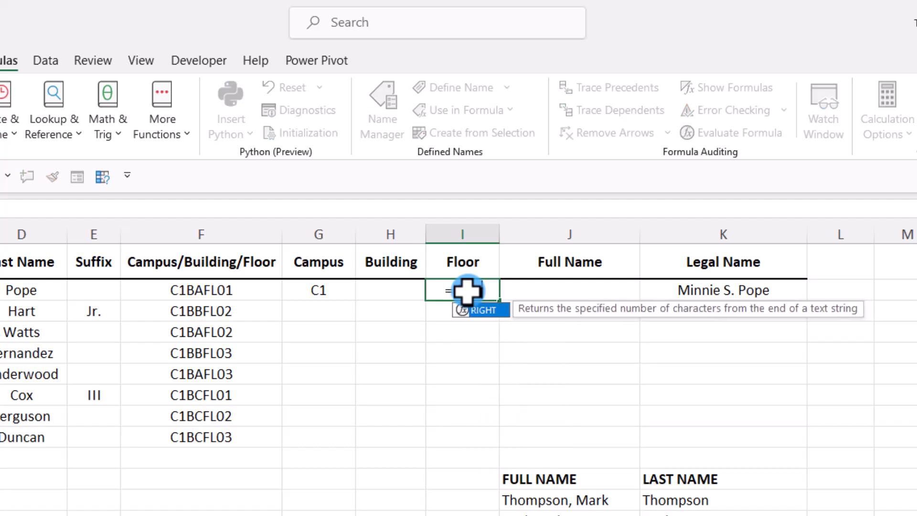
type("ght(")
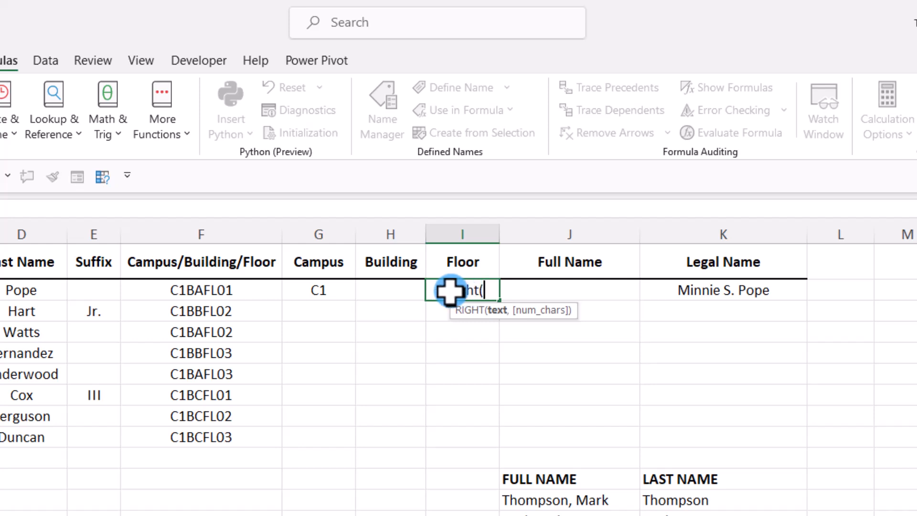
left_click(213, 290)
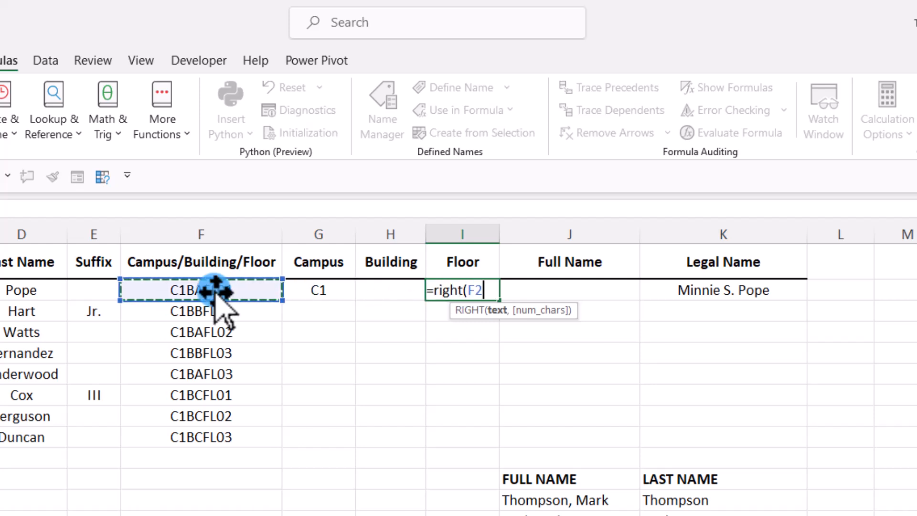
type(",4")
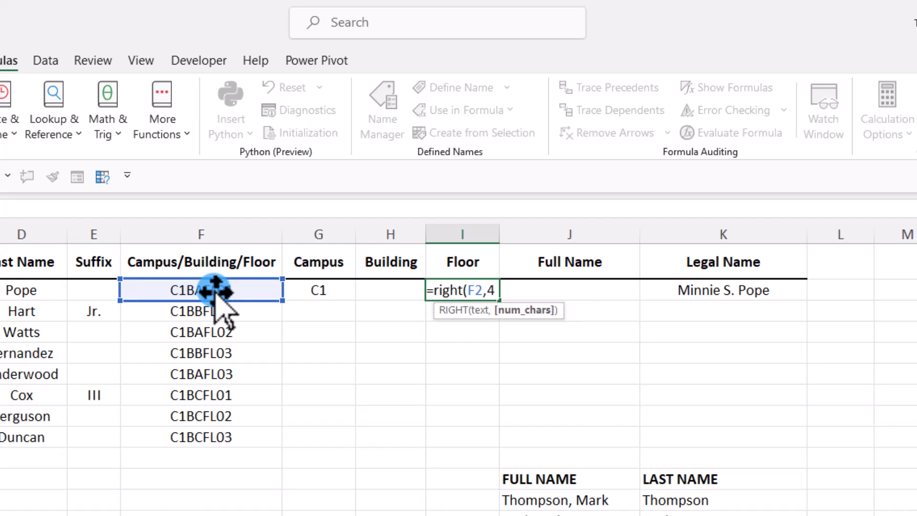
type(")")
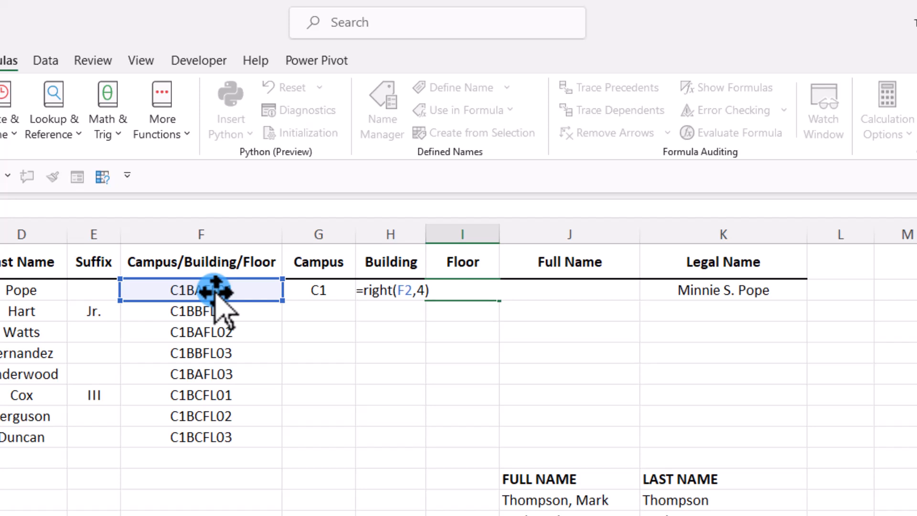
key("ctrl+Return")
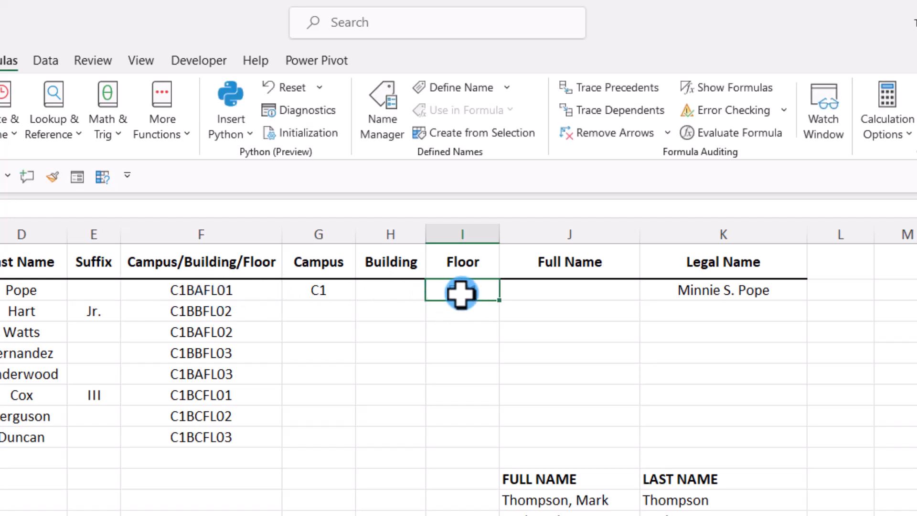
Enter =MID(F2,3,2) in the Building cell H2 to extract two characters starting at the third one.
left_click(382, 291)
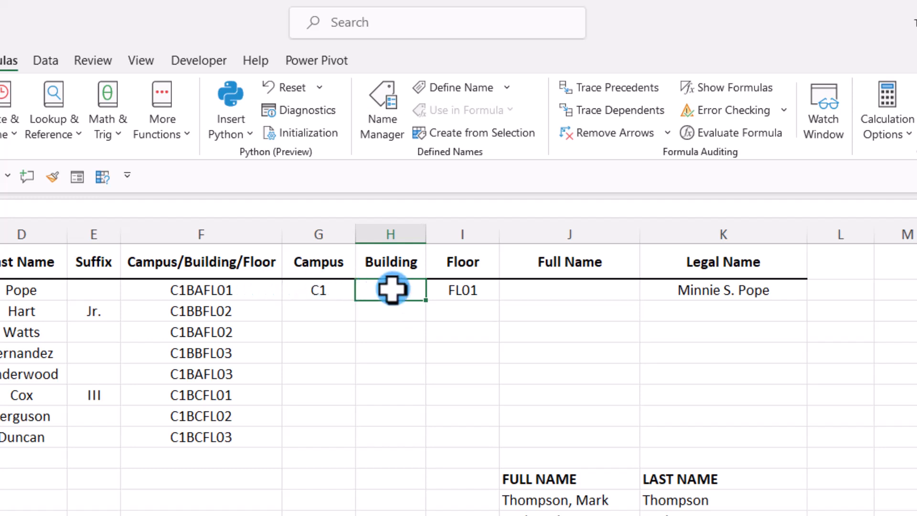
type("=mid")
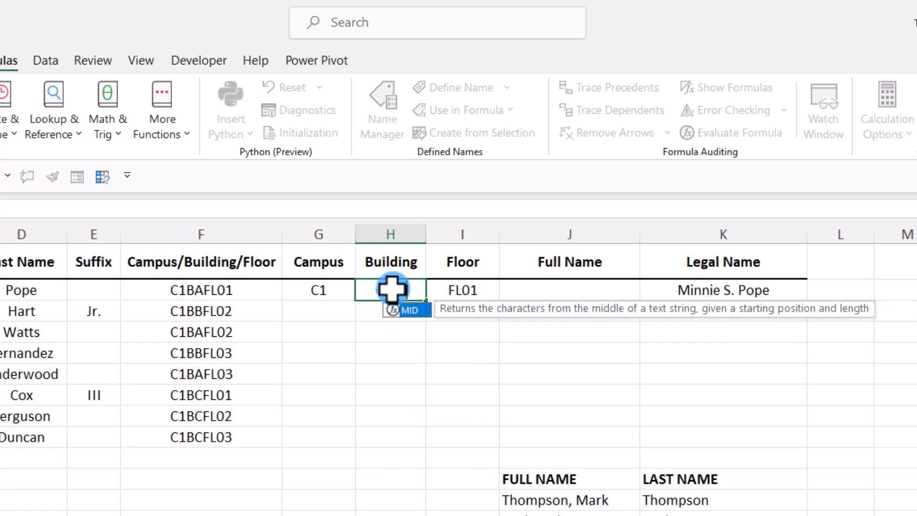
key("Tab")
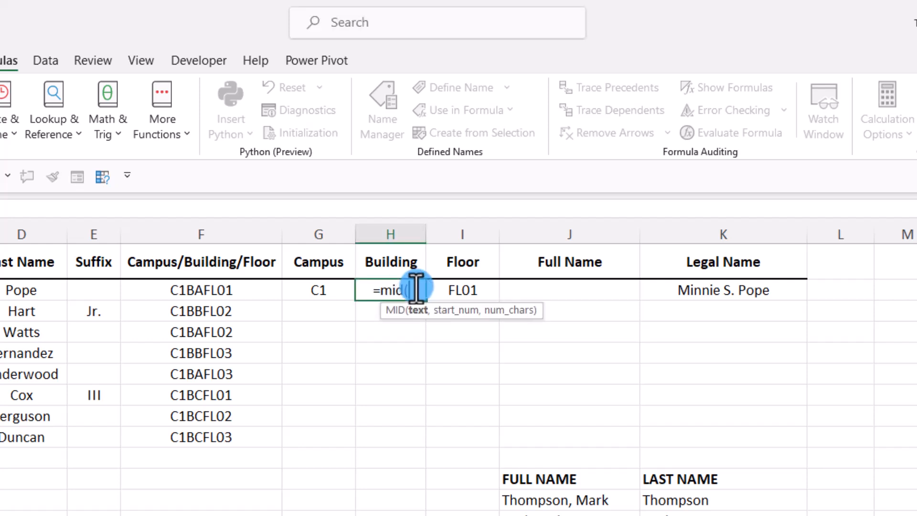
left_click(215, 290)
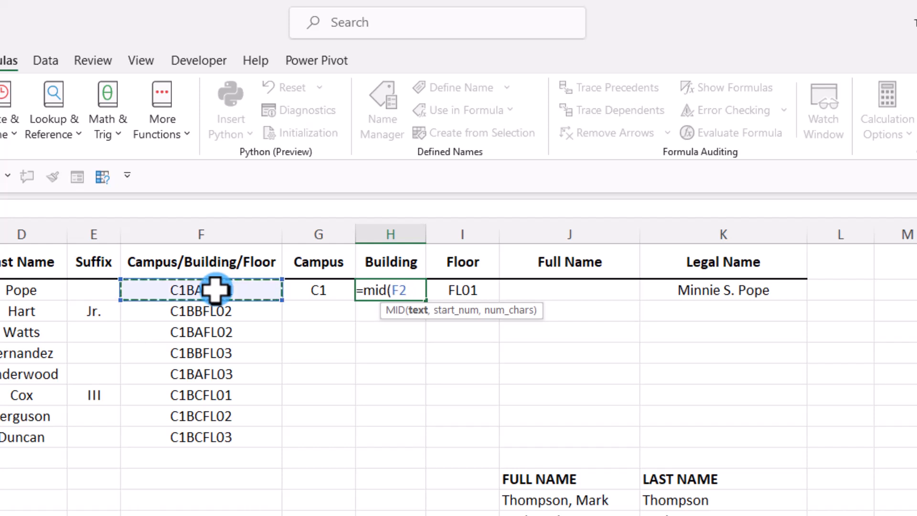
type(",")
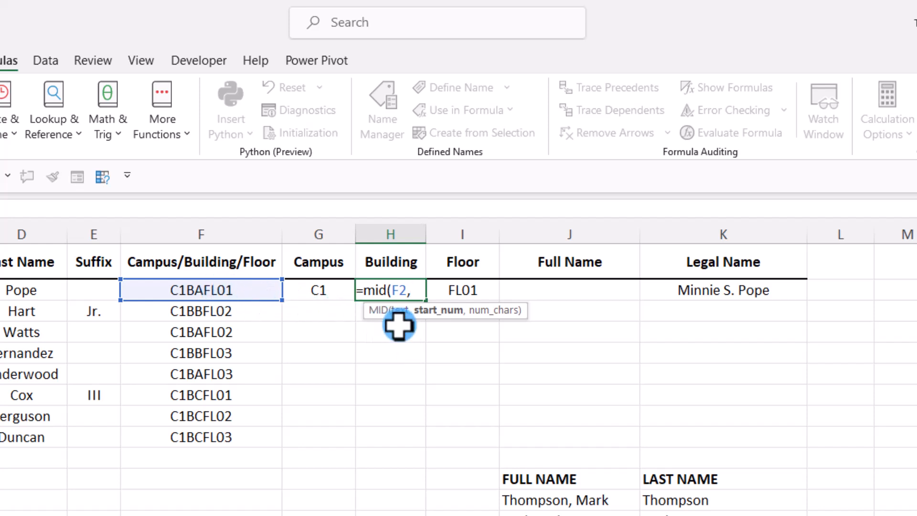
type("3,")
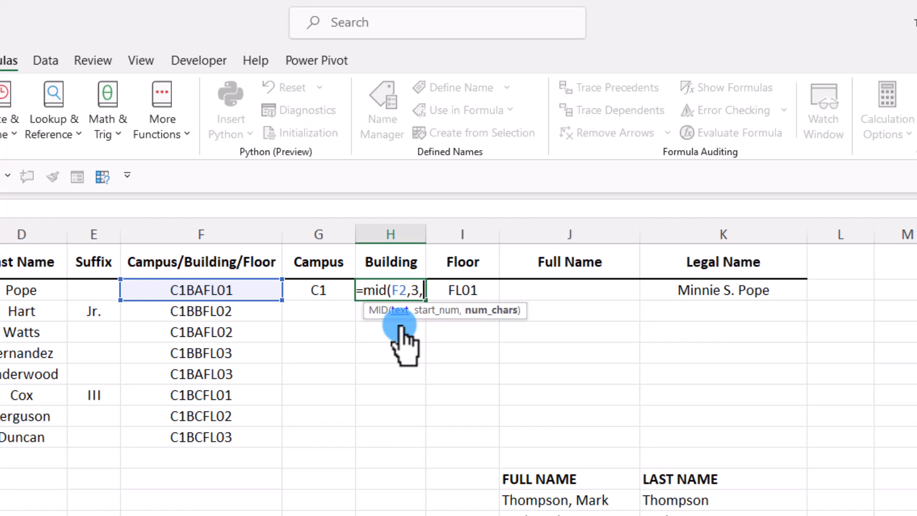
type("2")
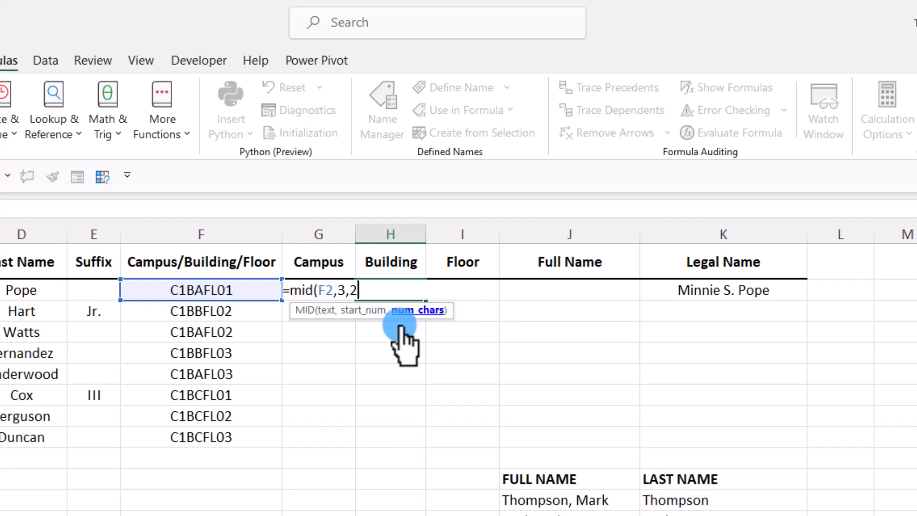
type(")")
key("ctrl+Return")
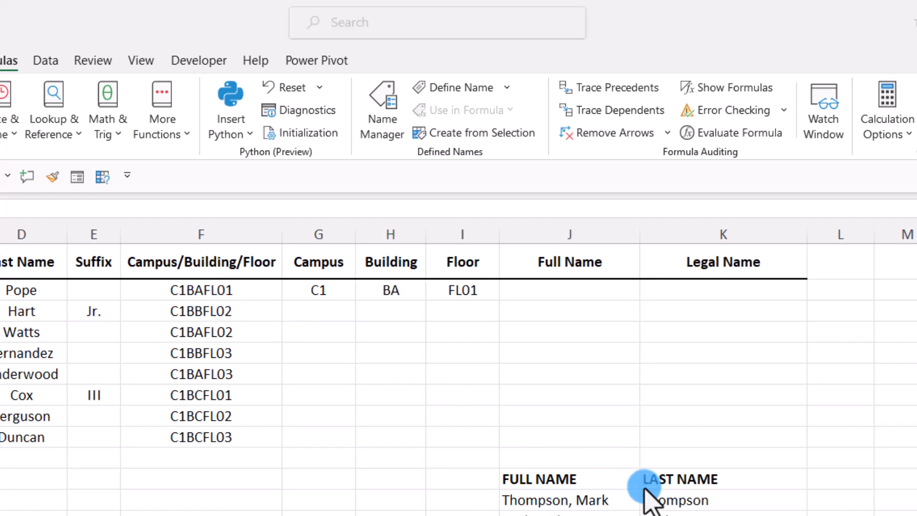
Enter =CONCAT(B2," ",D2) in the Full Name cell J2 to join the first and last names with a space.
left_click(570, 292)
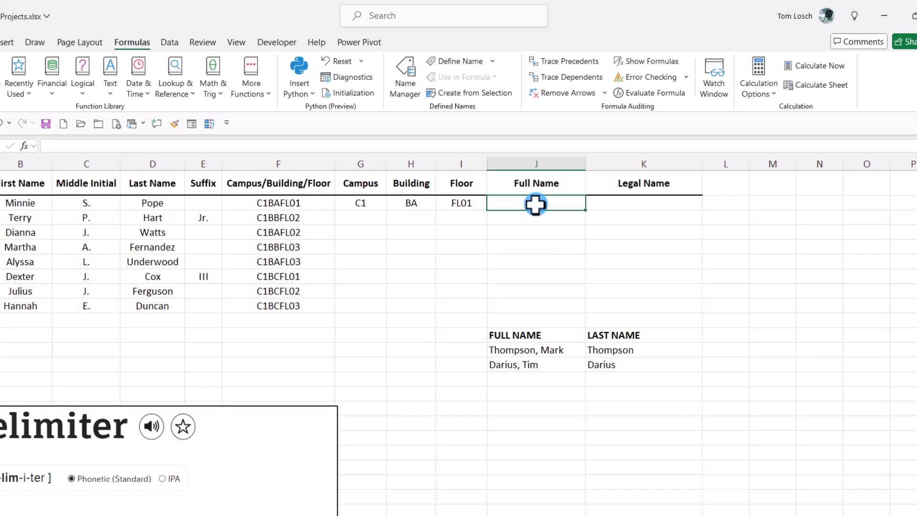
type("=conc")
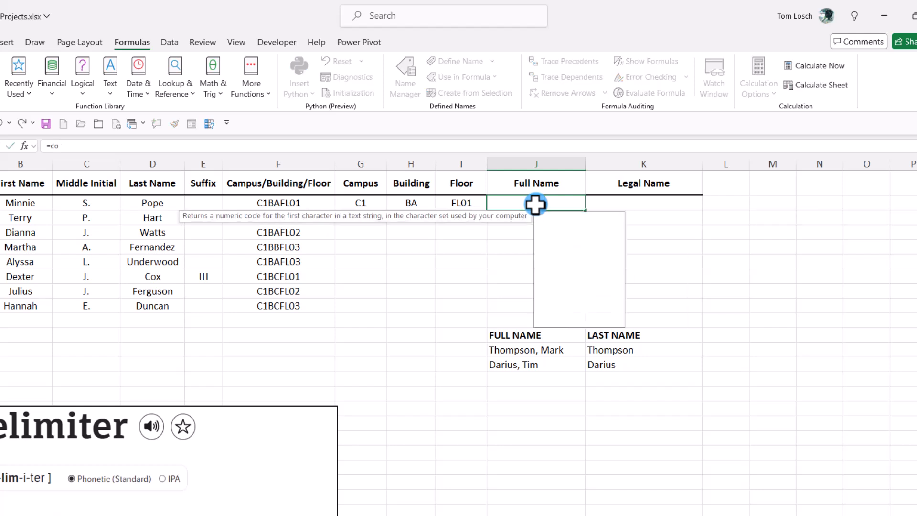
type("at")
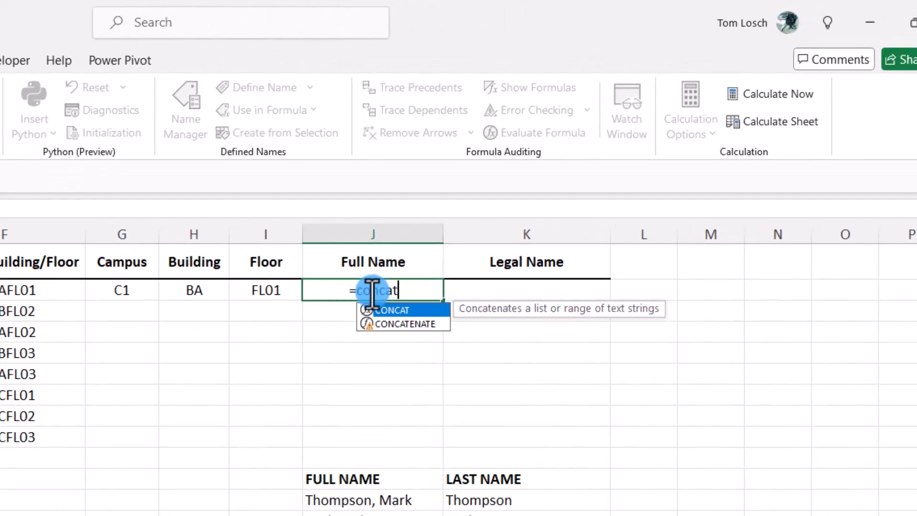
double_click(391, 311)
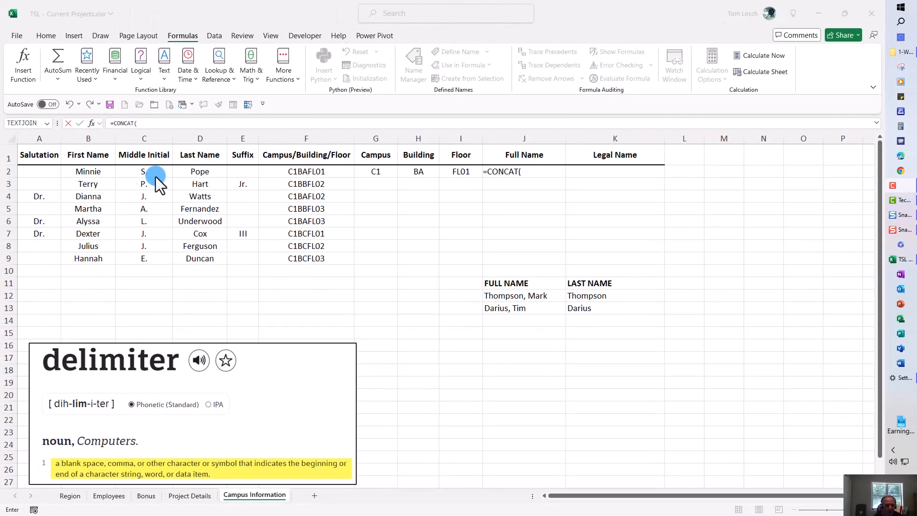
left_click(88, 172)
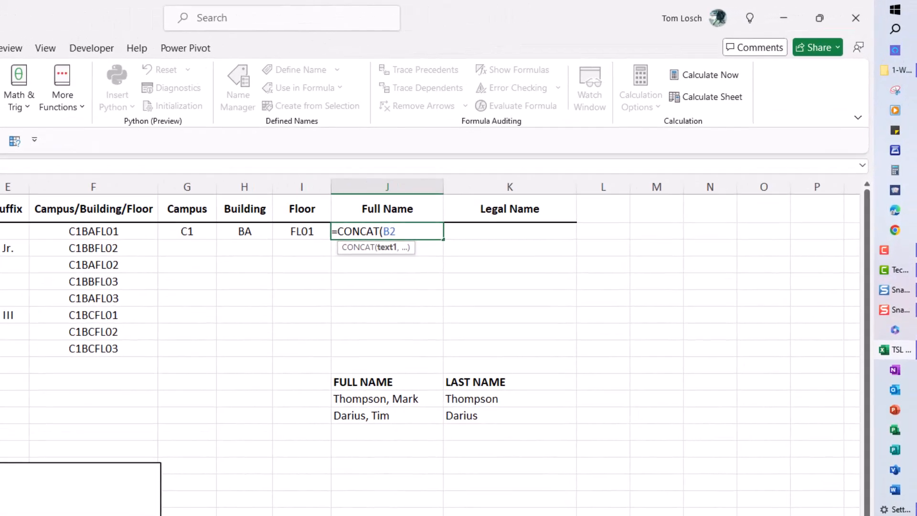
type(",")
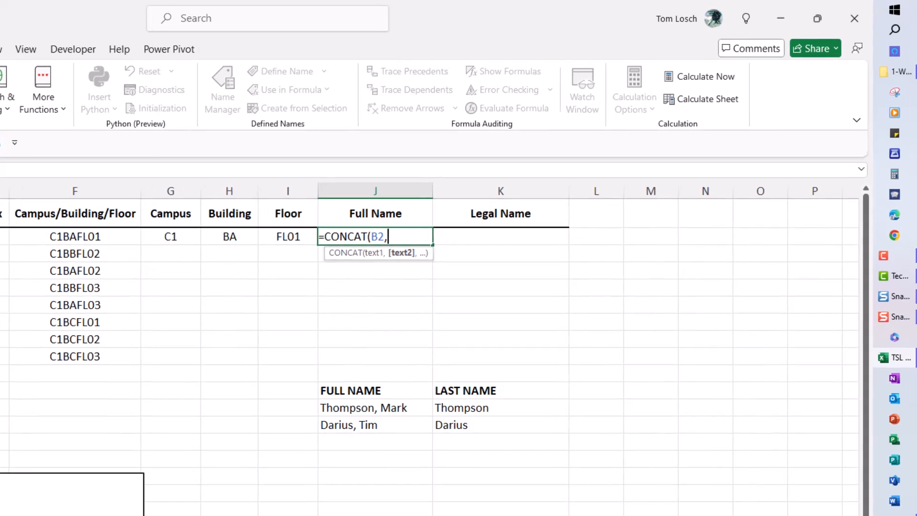
type("\" \"")
type(",")
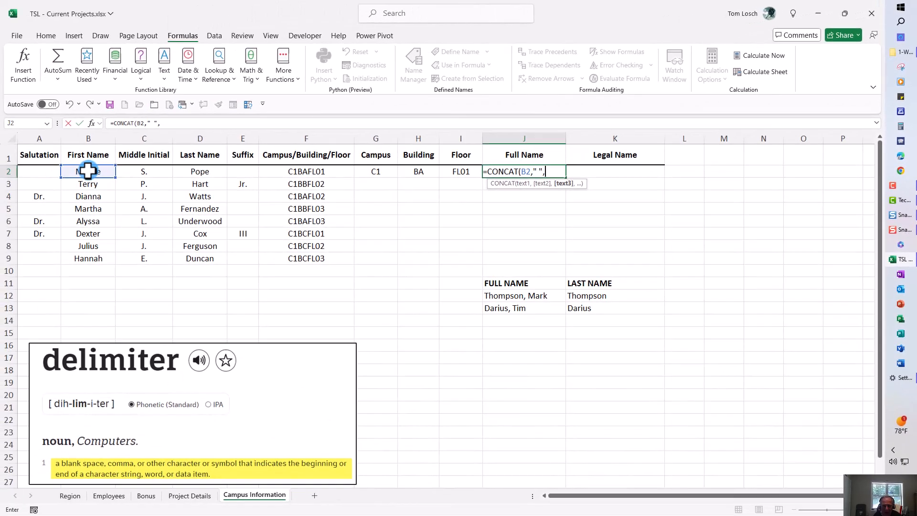
left_click(197, 171)
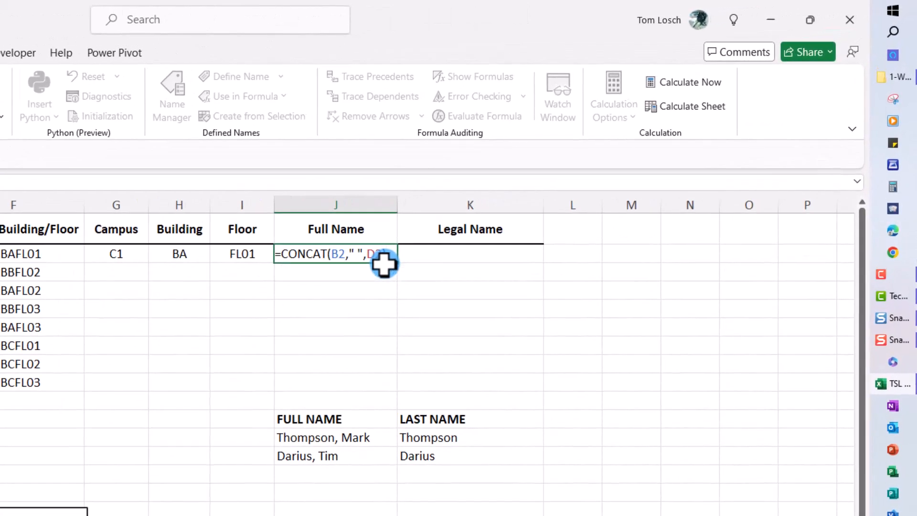
key("ctrl+Return")
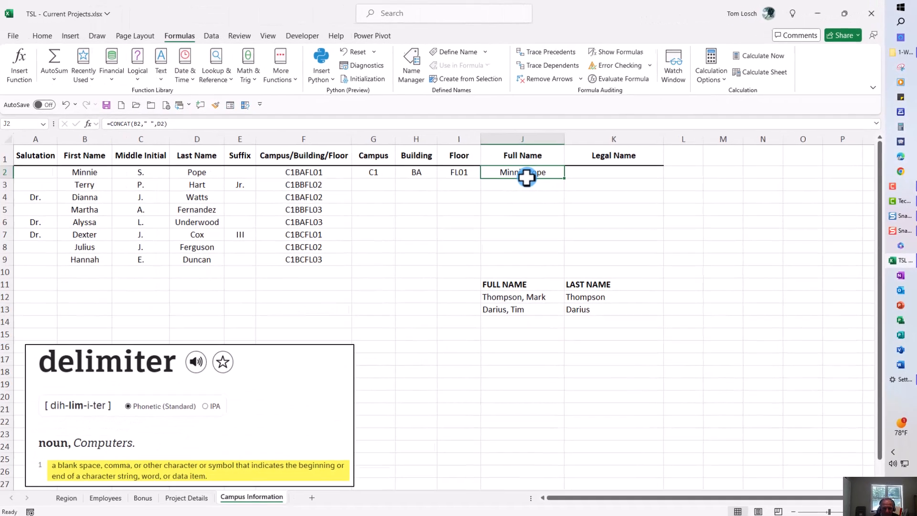
Insert the TEXTJOIN function in the Legal Name cell K2 and open its arguments for entry.
left_click(446, 257)
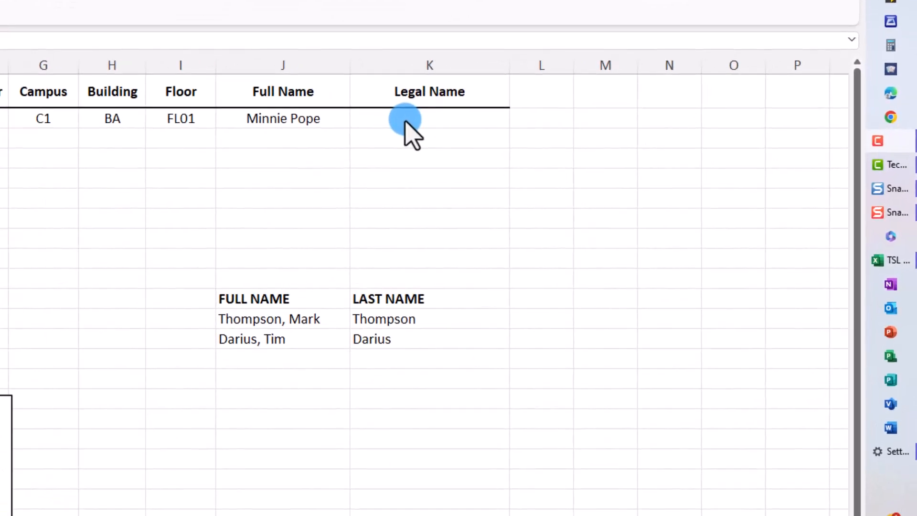
left_click(405, 122)
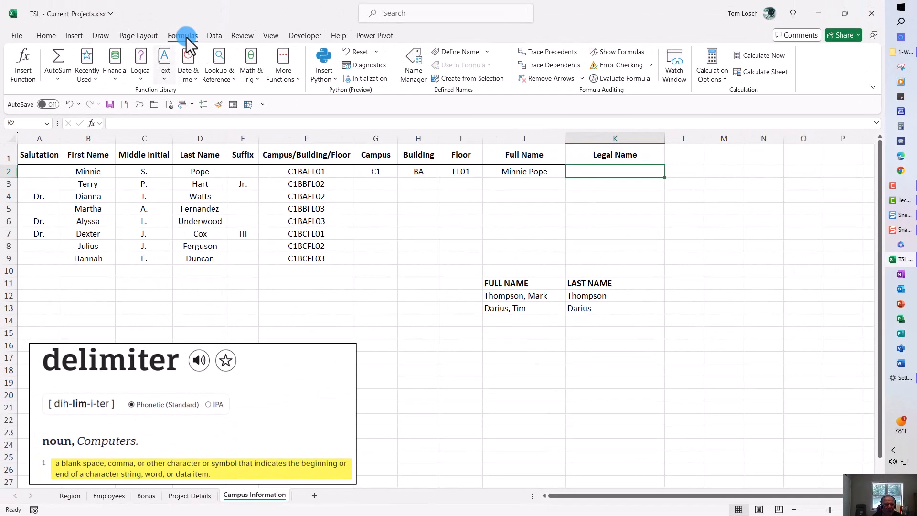
left_click(164, 56)
left_click_drag(233, 128, 247, 257)
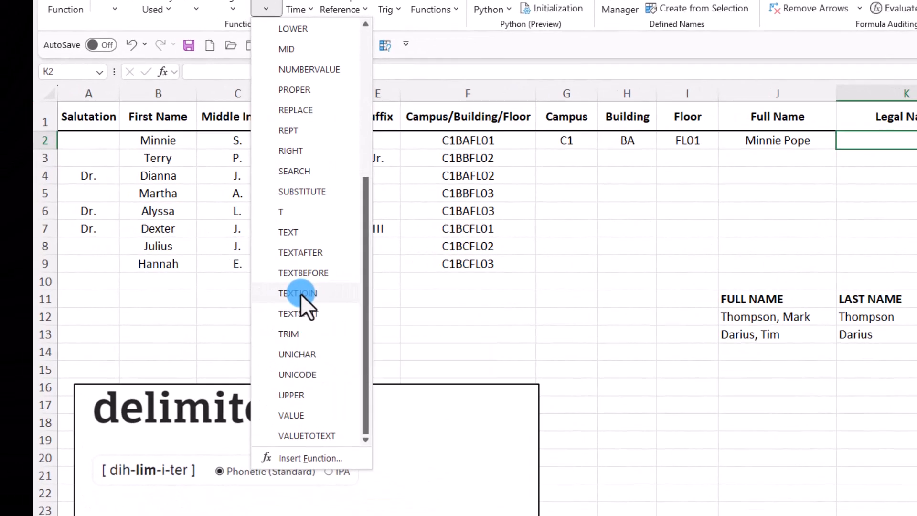
left_click(301, 294)
left_click_drag(578, 169, 325, 152)
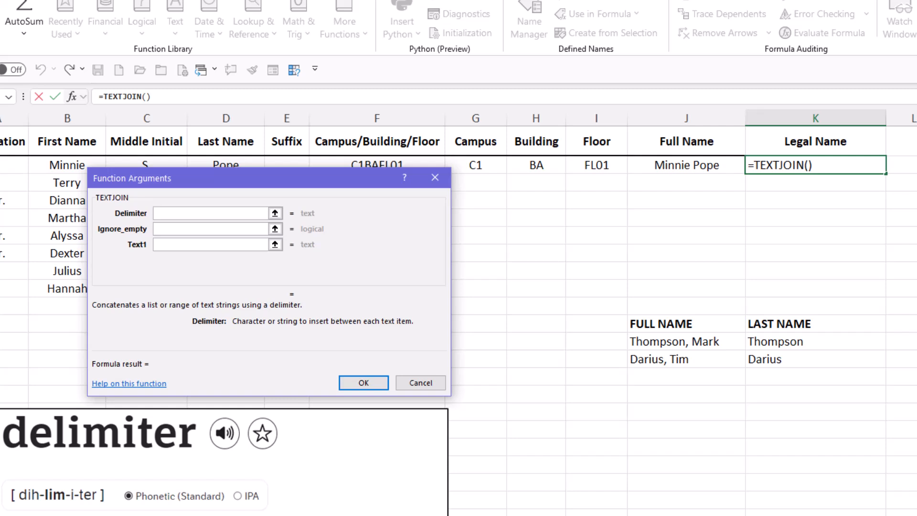
left_click(841, 511)
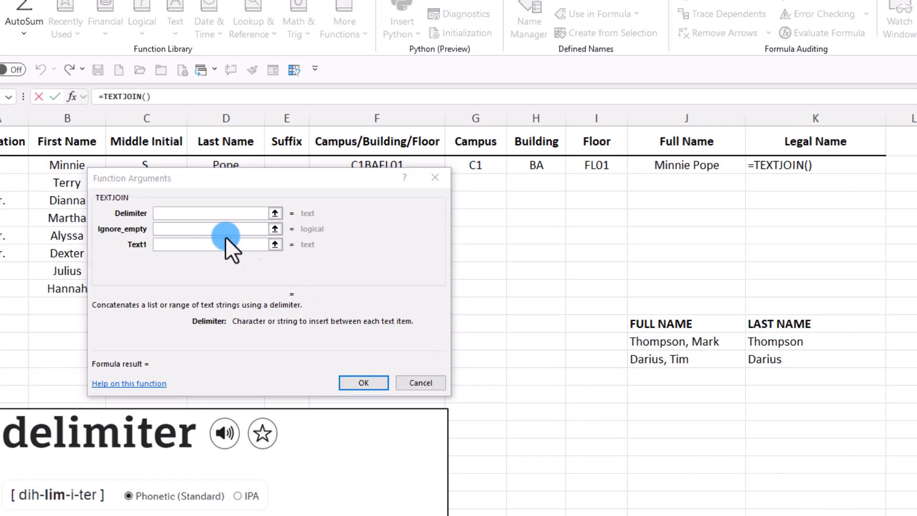
Set the TEXTJOIN delimiter to a quoted space " " and Ignore_empty to TRUE.
left_click(172, 213)
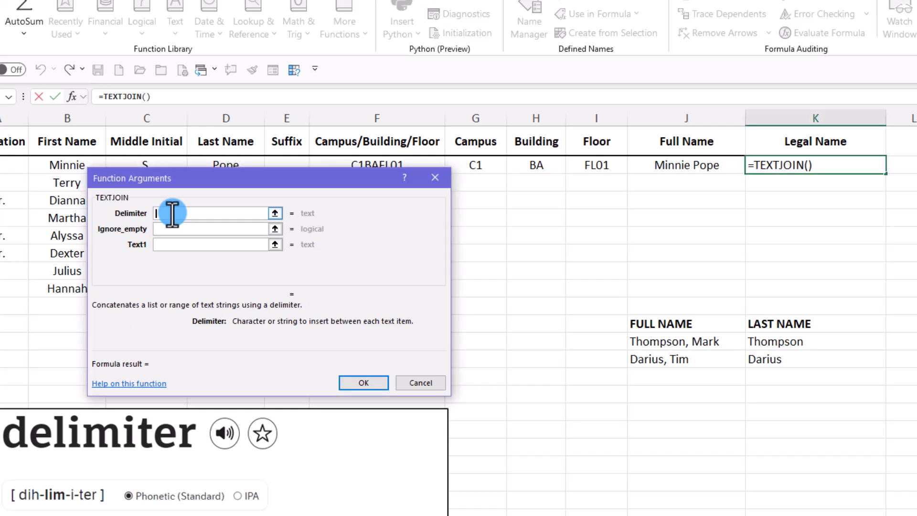
type("\" \"")
left_click(167, 229)
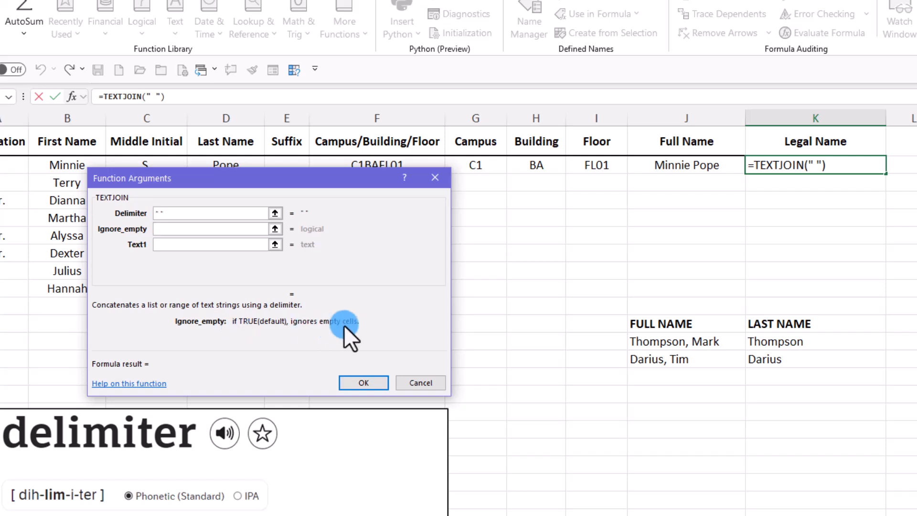
left_click_drag(288, 179, 291, 248)
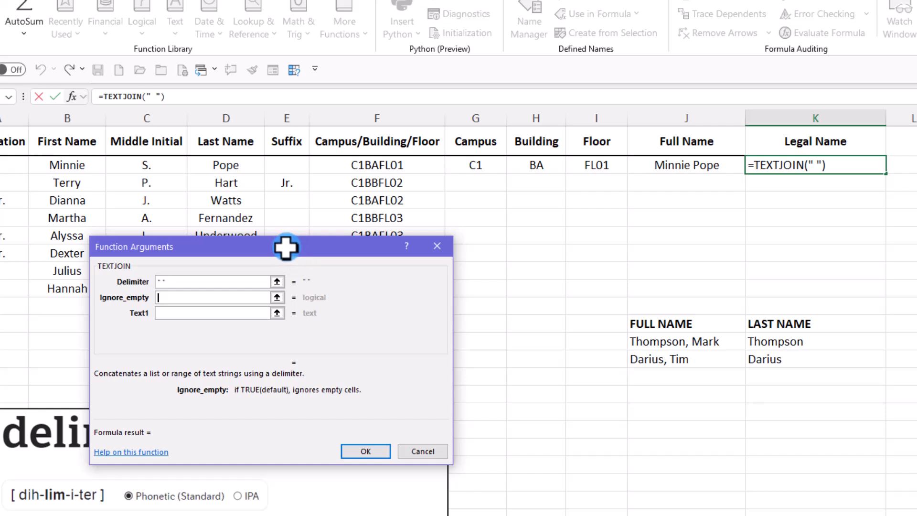
left_click_drag(259, 245, 254, 173)
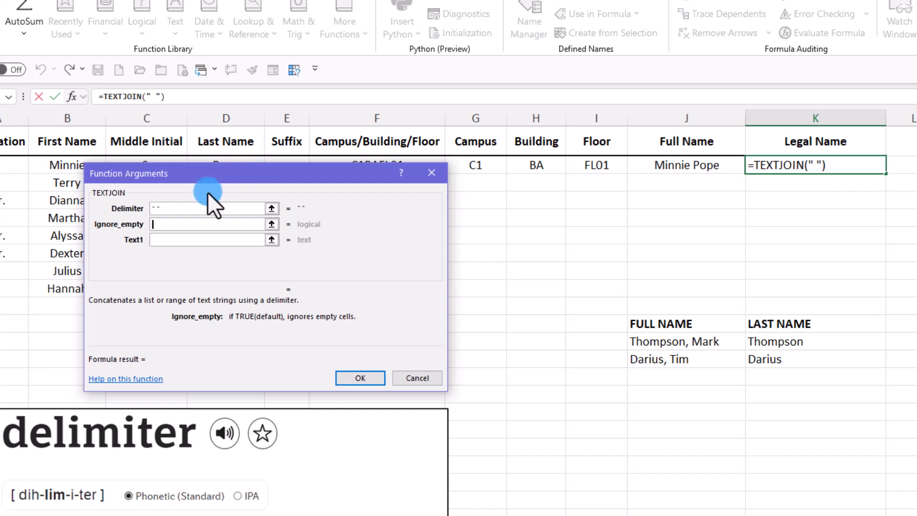
type("TR")
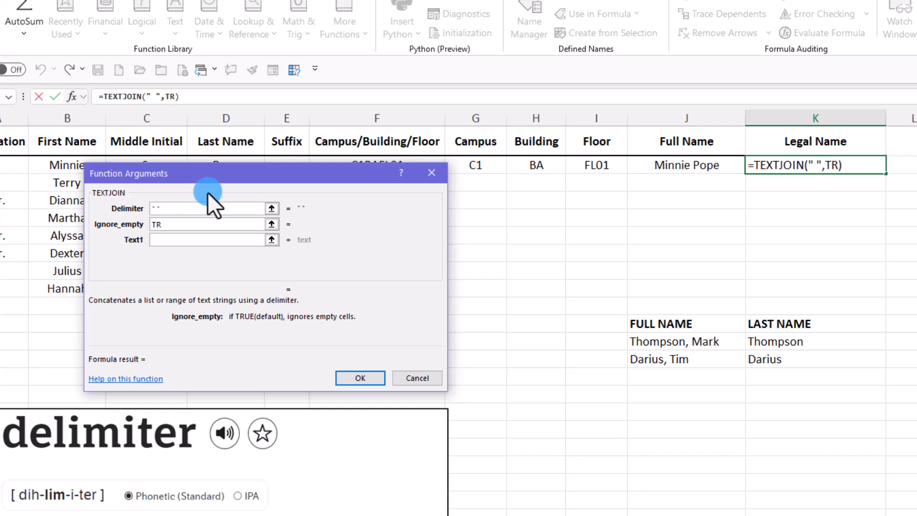
type("UE")
left_click(161, 240)
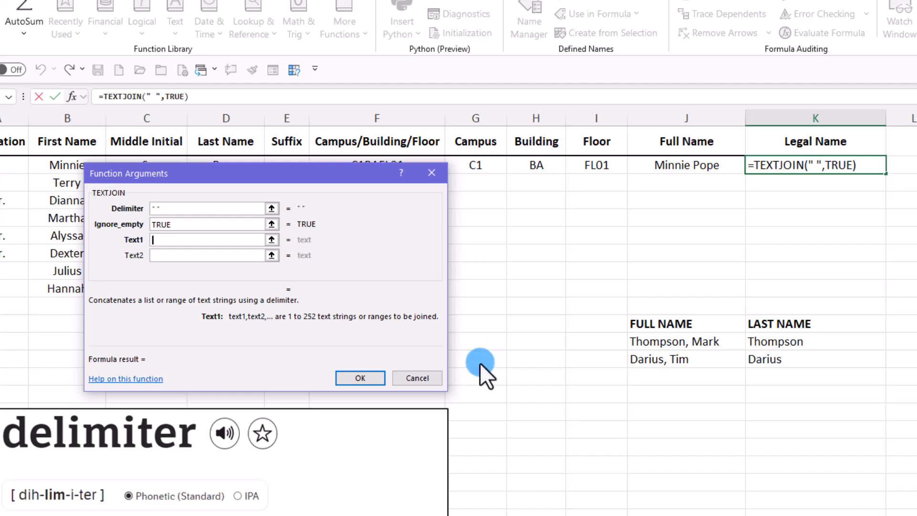
Set Text1 to the range A2:E2 and confirm the TEXTJOIN formula for the legal name.
left_click_drag(270, 178, 258, 278)
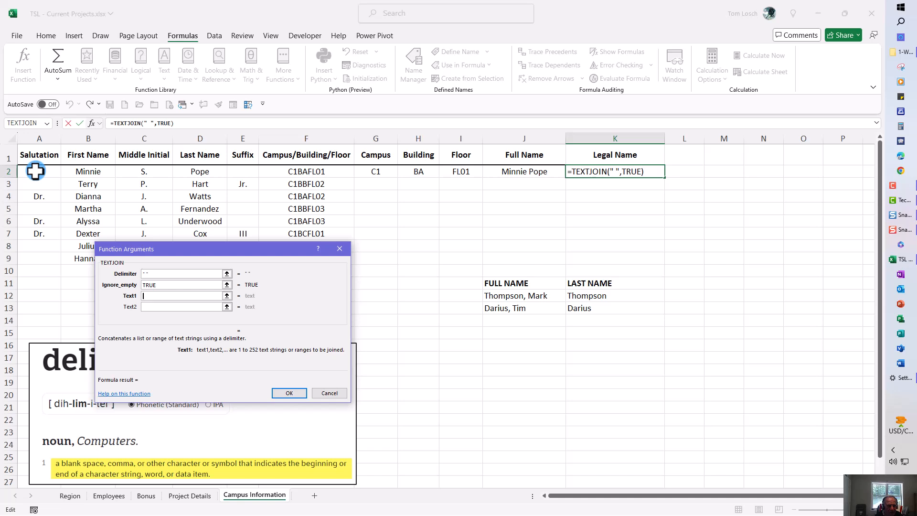
left_click_drag(35, 171, 236, 175)
left_click(287, 393)
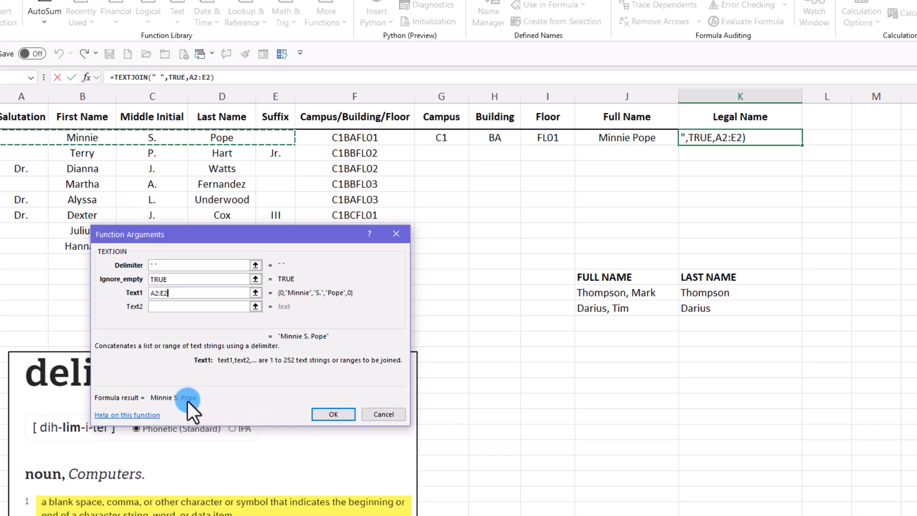
left_click(327, 414)
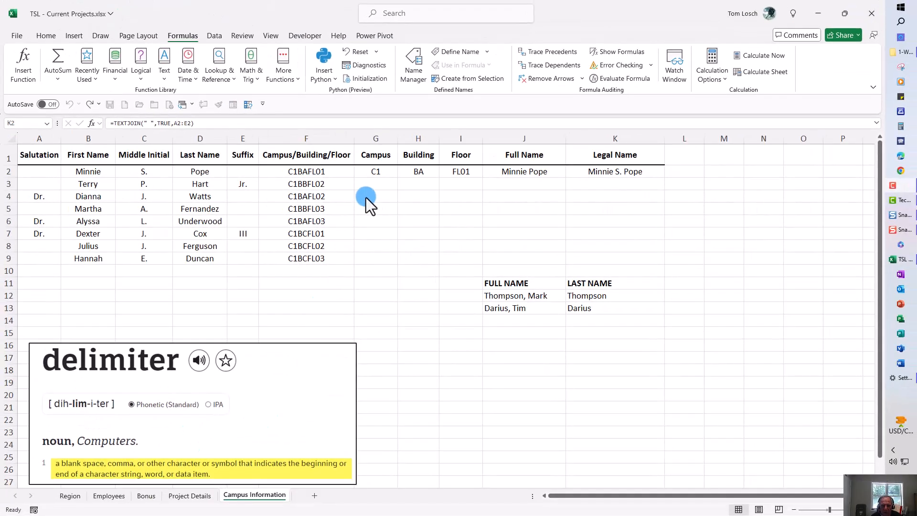
Fill the Campus through Legal Name formulas in G2:K2 down to row 9.
left_click_drag(378, 170, 604, 175)
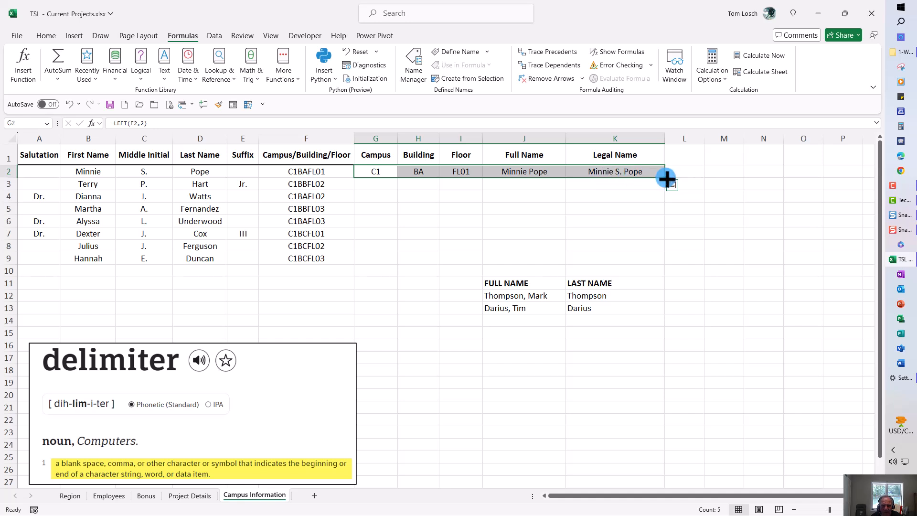
left_click_drag(667, 179, 669, 265)
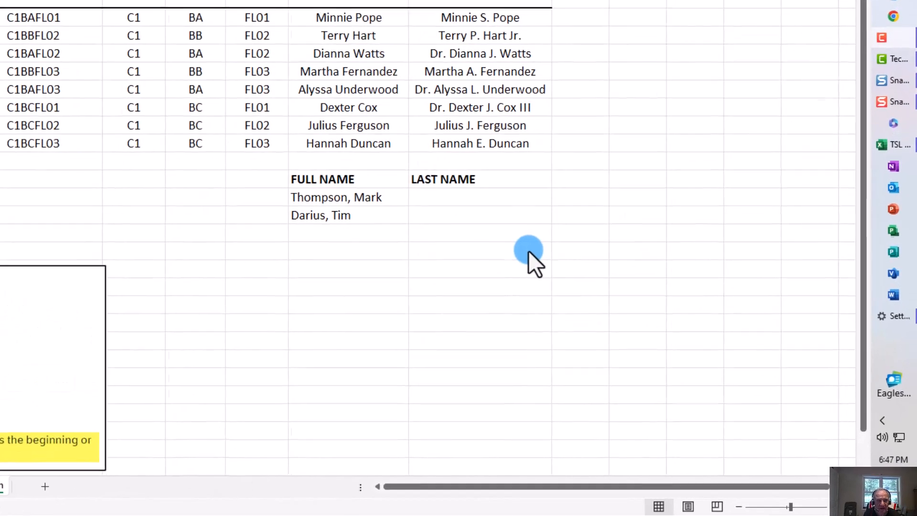
Enter =LEFT(J12,FIND(",",J12)-1) in the Last Name cell K12 to extract the text before the comma.
left_click(436, 198)
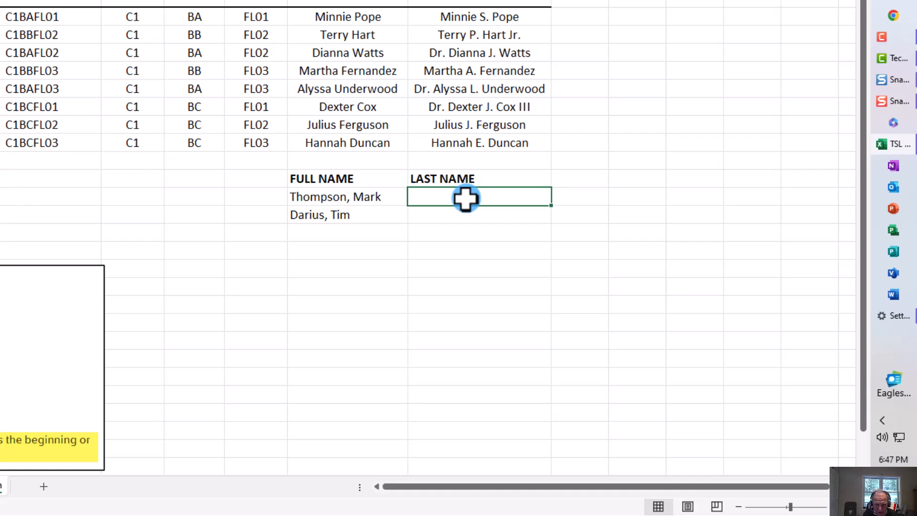
type("=")
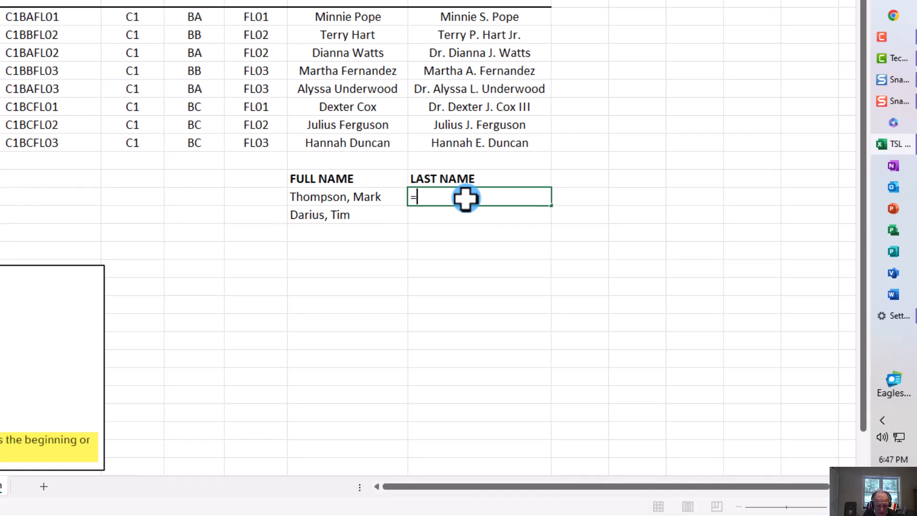
type("left(")
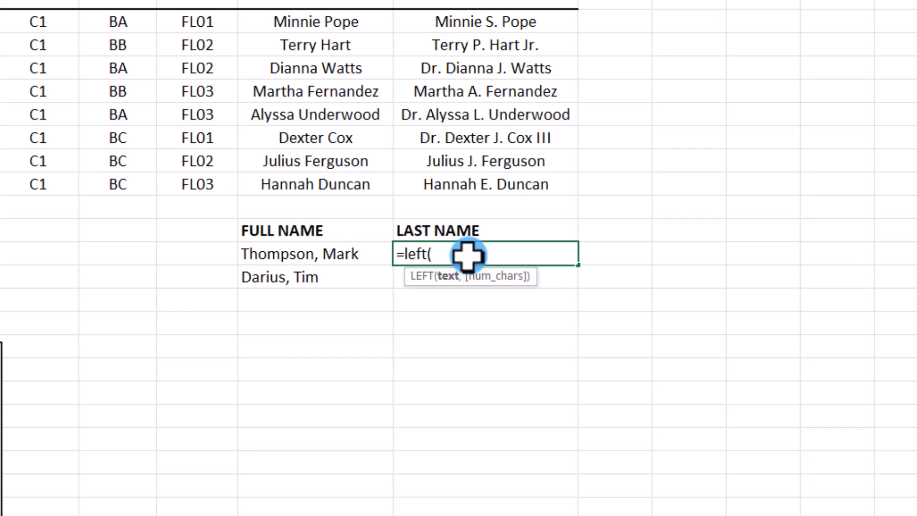
left_click(308, 251)
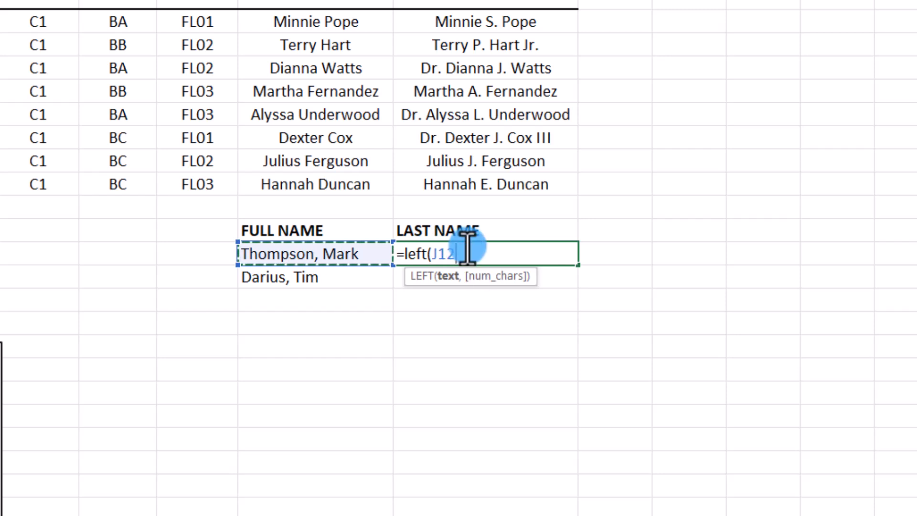
type(",")
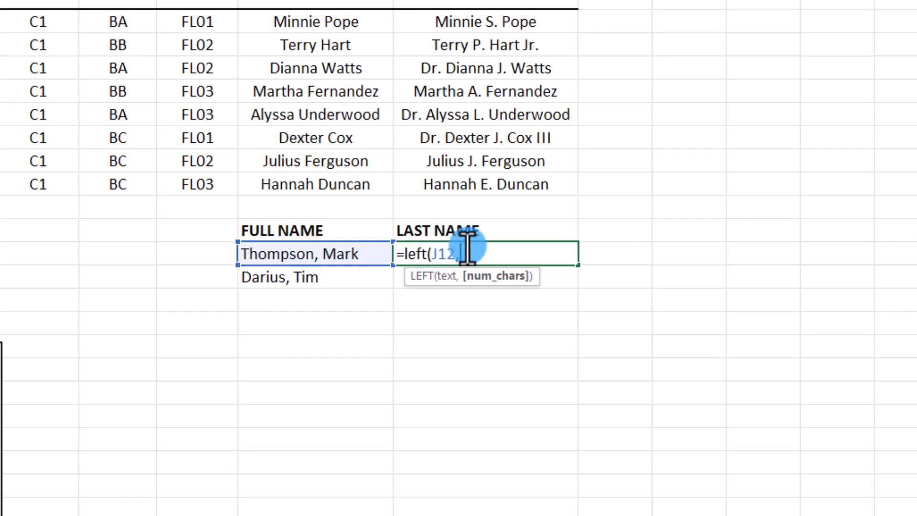
type("find")
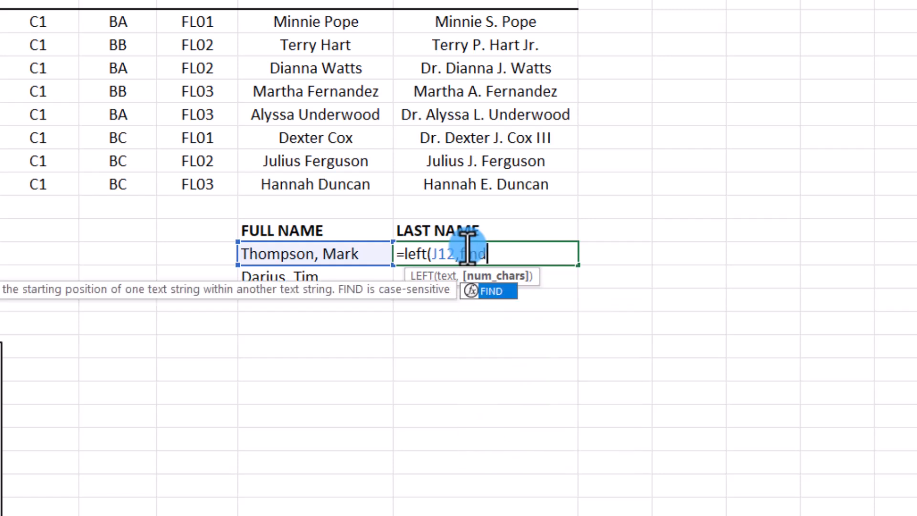
type("(")
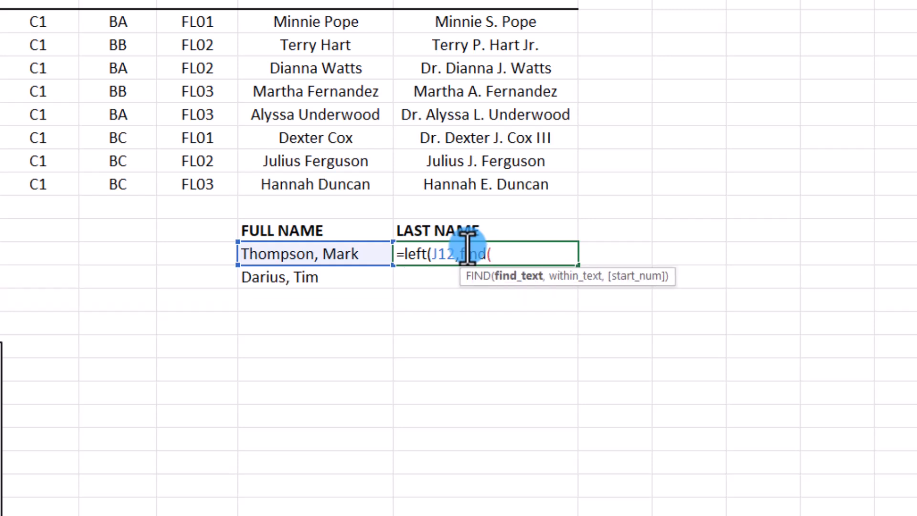
type(",")
key("BackSpace")
type("\",\",")
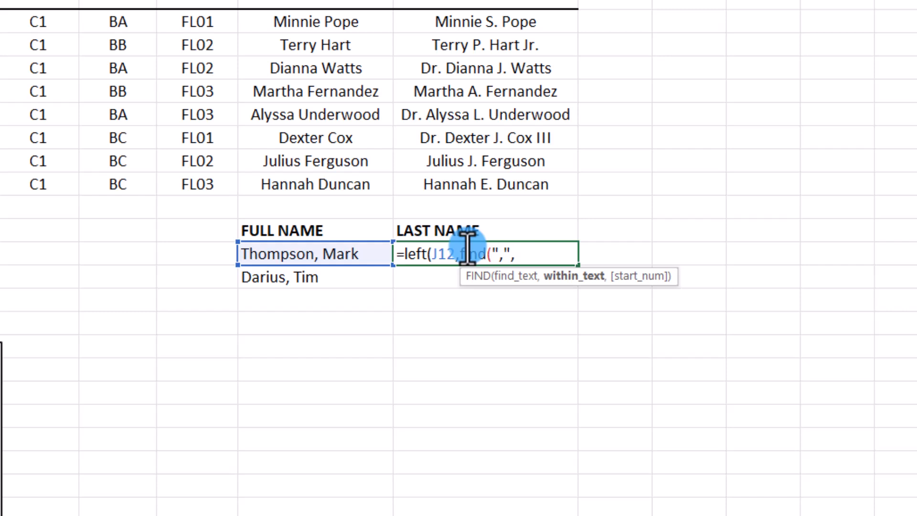
type("j12")
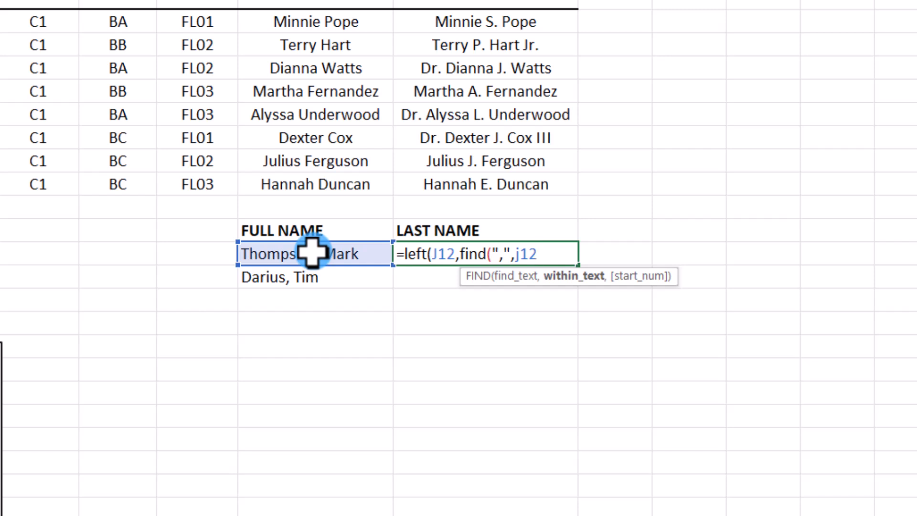
type(")")
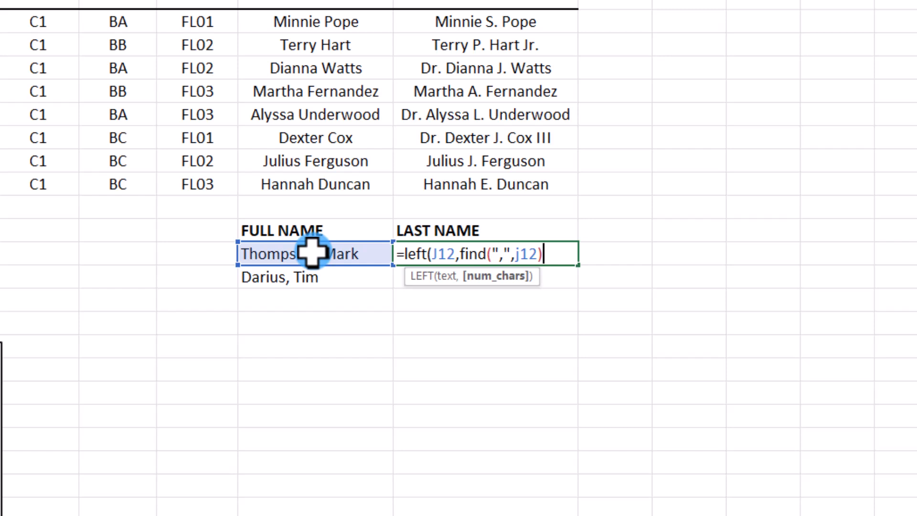
type("-1)")
key("ctrl+Return")
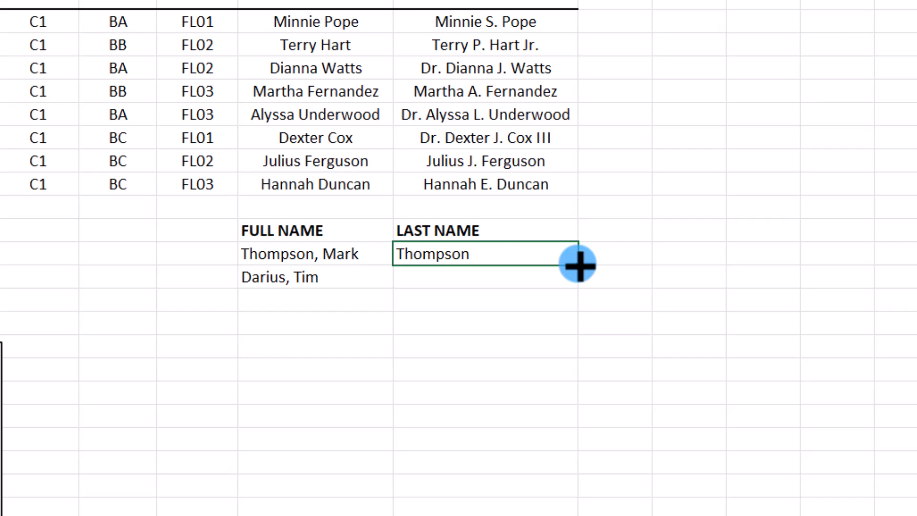
Copy the last-name formula from K12 down to K13 and select K13.
left_click_drag(579, 268, 580, 283)
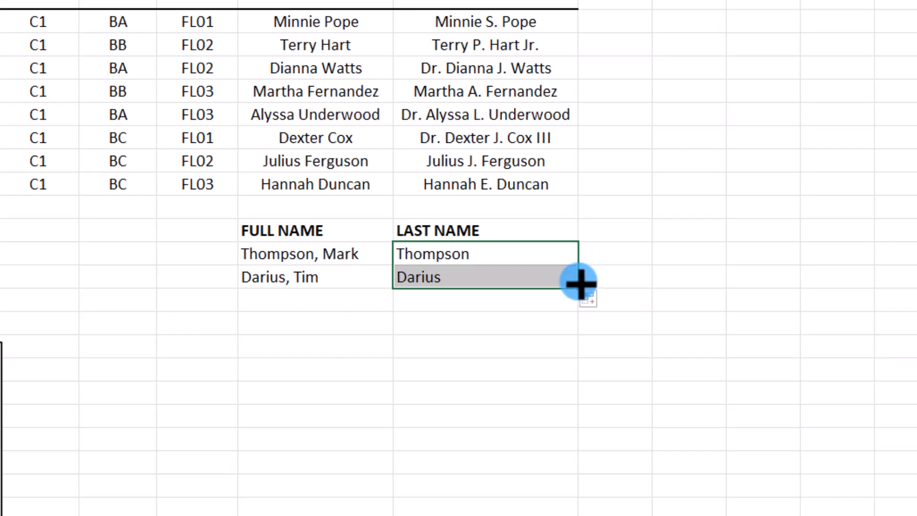
left_click(478, 276)
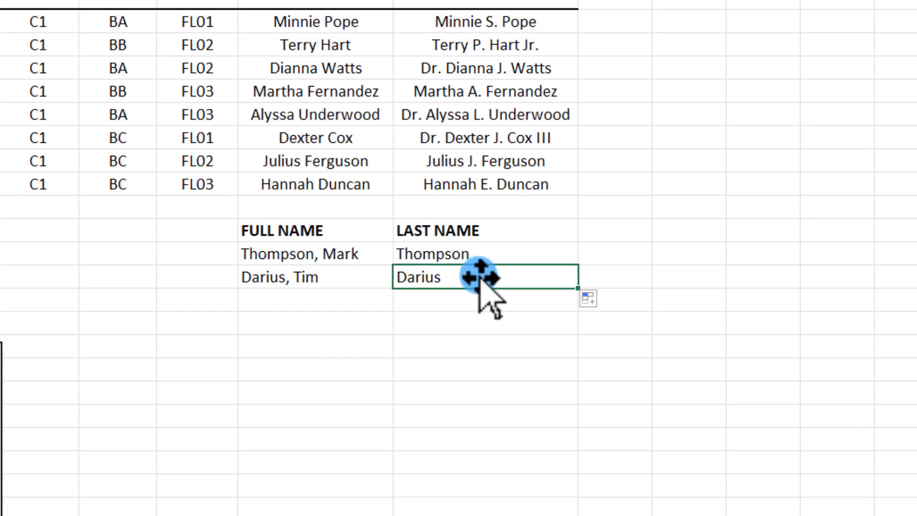